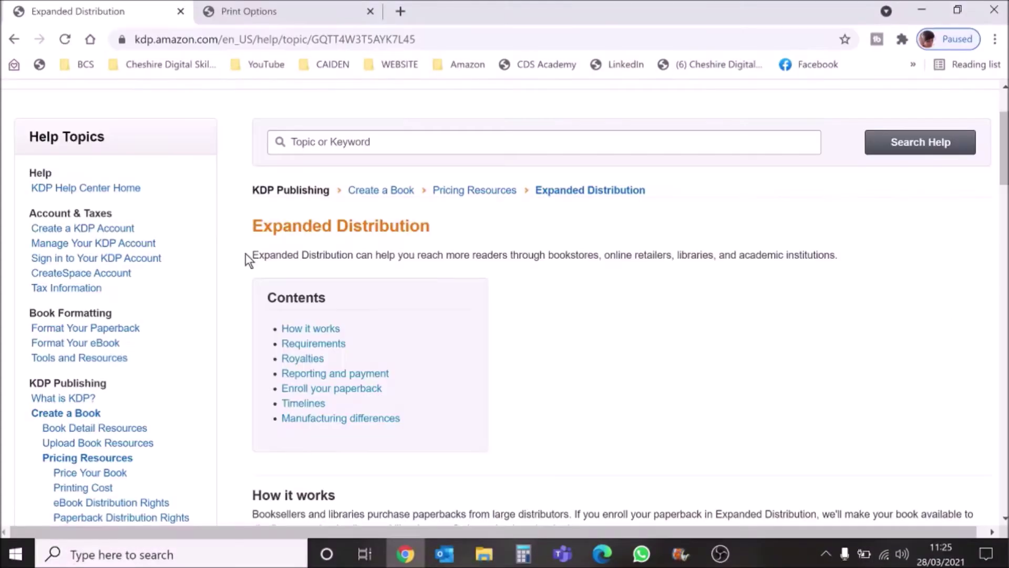
# - Review the Expanded Distribution summary and the Print Options page's note on trim size eligibility and table of trim sizes
pyautogui.moveTo(250, 257); pyautogui.dragTo(813, 273)
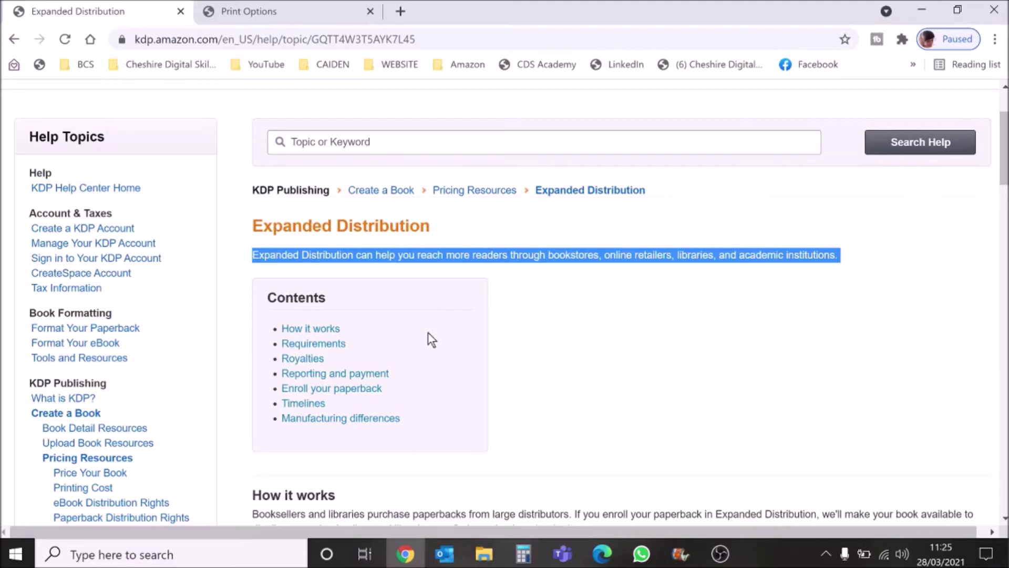
pyautogui.click(305, 11)
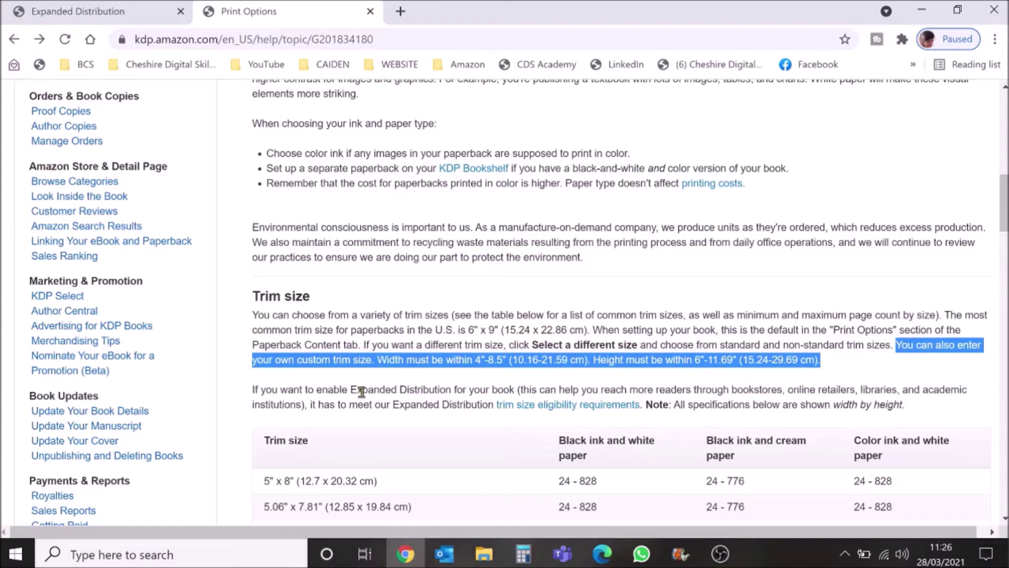
pyautogui.click(260, 389)
pyautogui.moveTo(260, 389); pyautogui.dragTo(917, 409)
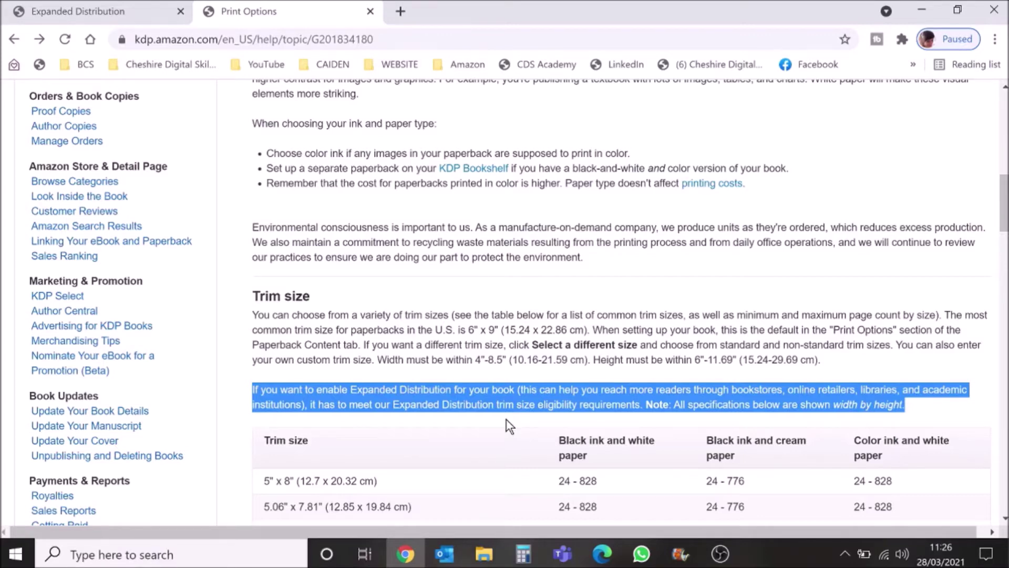
pyautogui.scroll(-6, 509, 426)
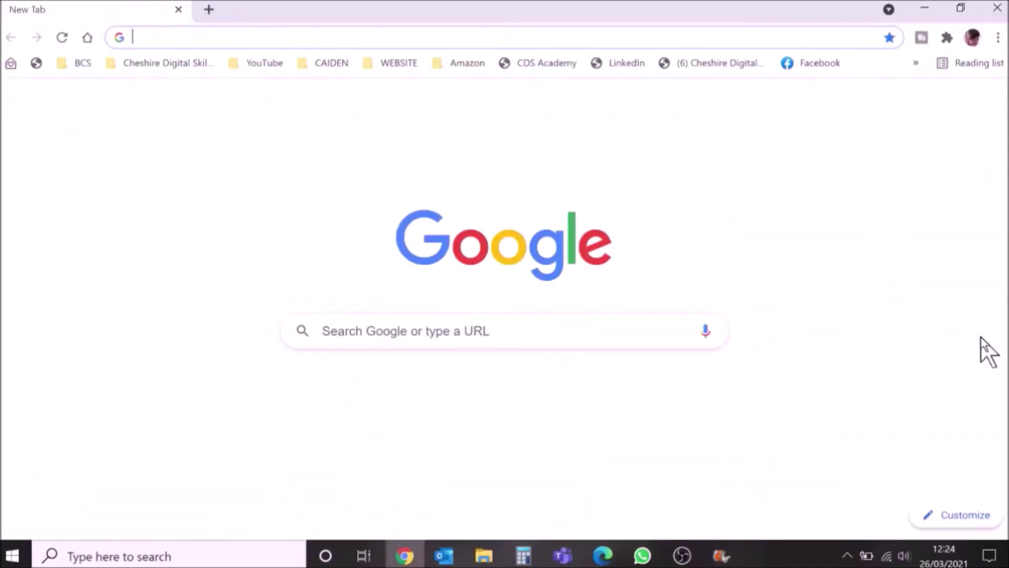
# - Search Google for "paperback manuscript templates" and open the Amazon KDP Paperback Manuscript Templates page
pyautogui.click(368, 331)
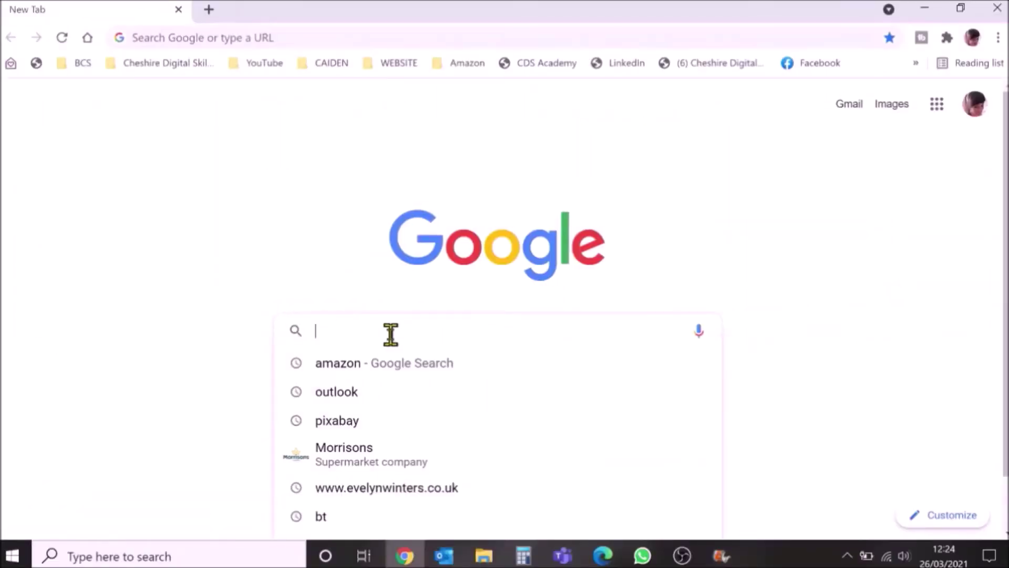
pyautogui.write('paperb')
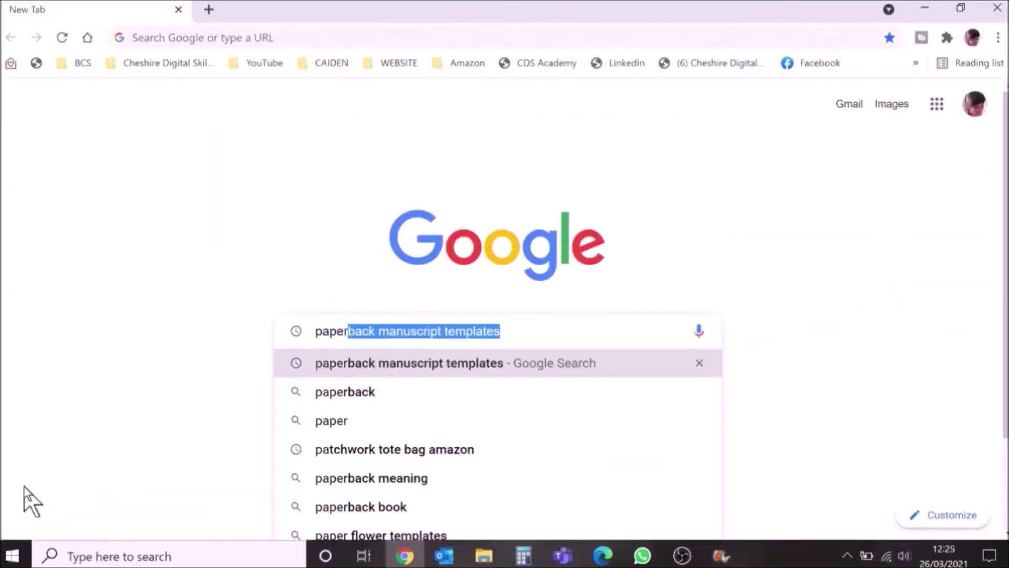
pyautogui.write('ack')
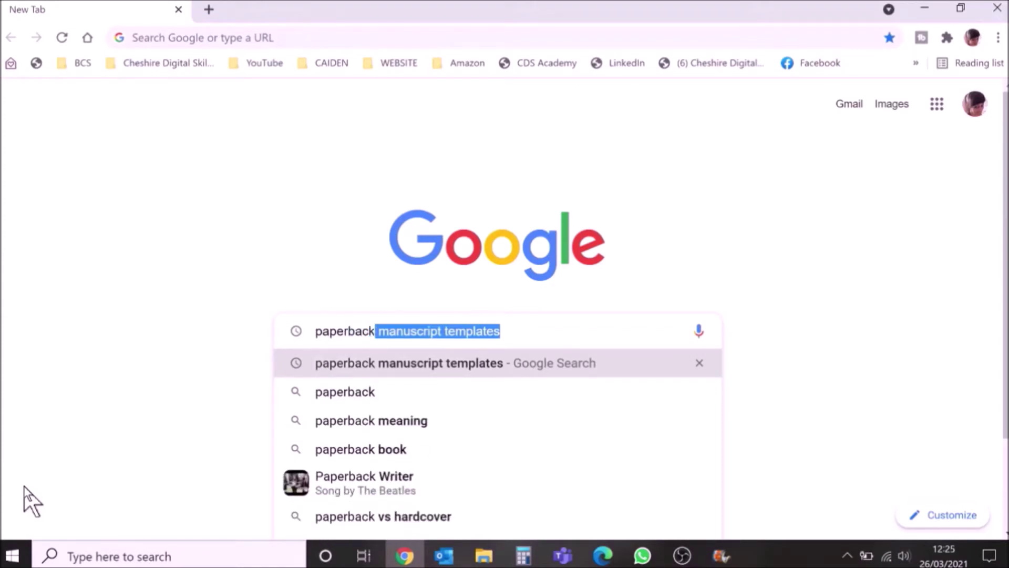
pyautogui.press('Return')
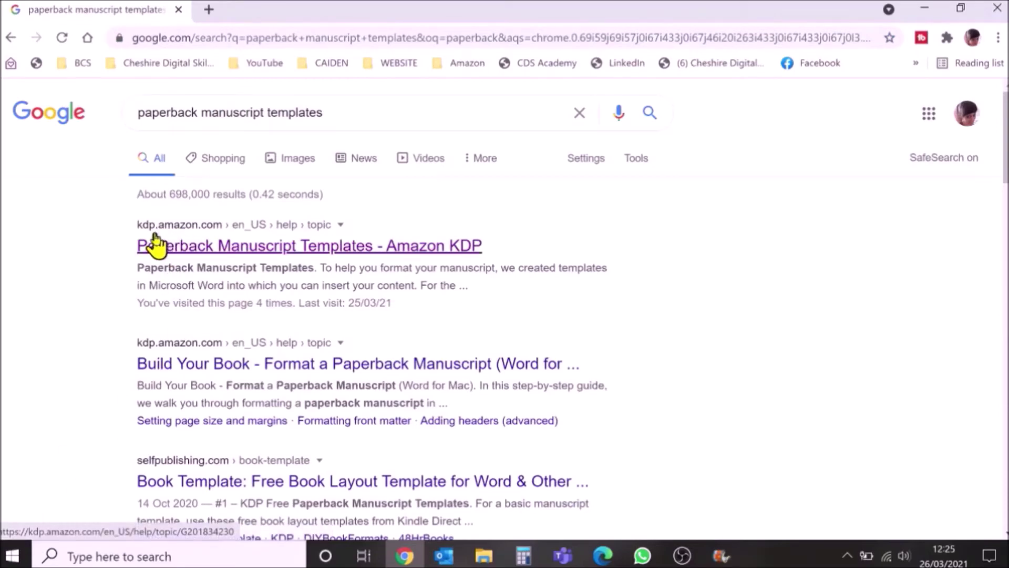
pyautogui.click(193, 245)
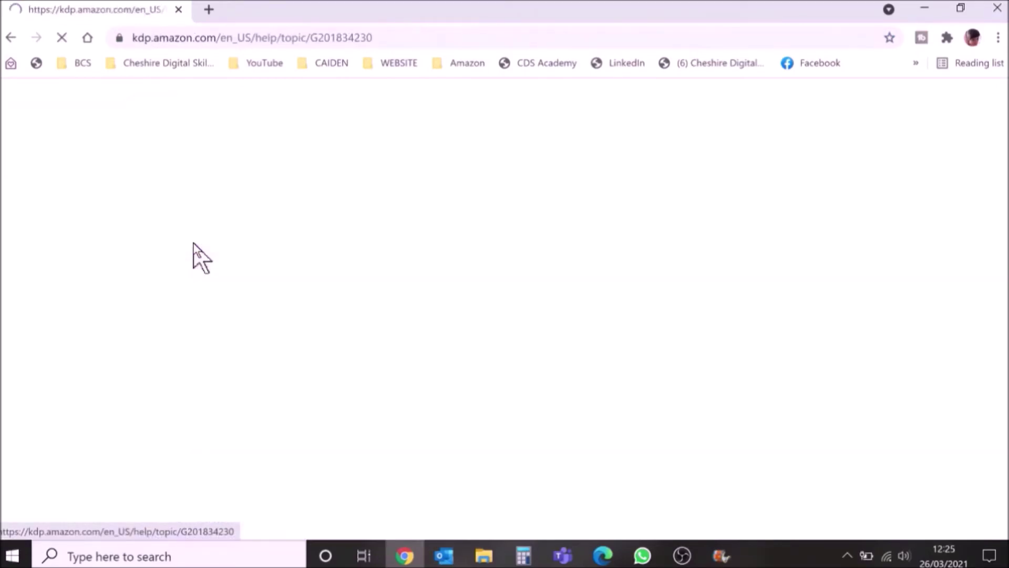
# - Download the blank paperback manuscript templates ZIP and open the downloaded archive
pyautogui.scroll(-2, 718, 412)
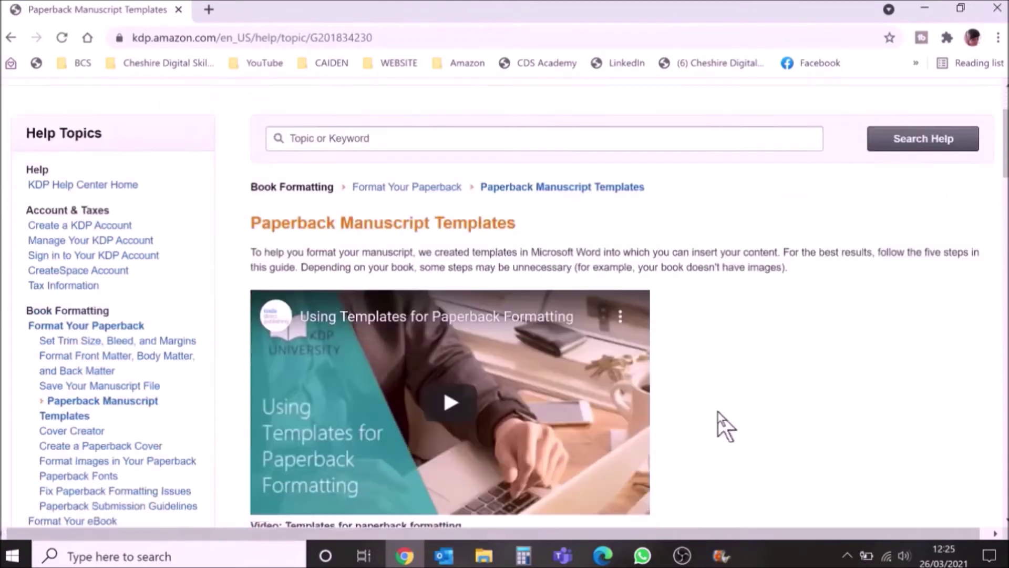
pyautogui.scroll(-6, 722, 425)
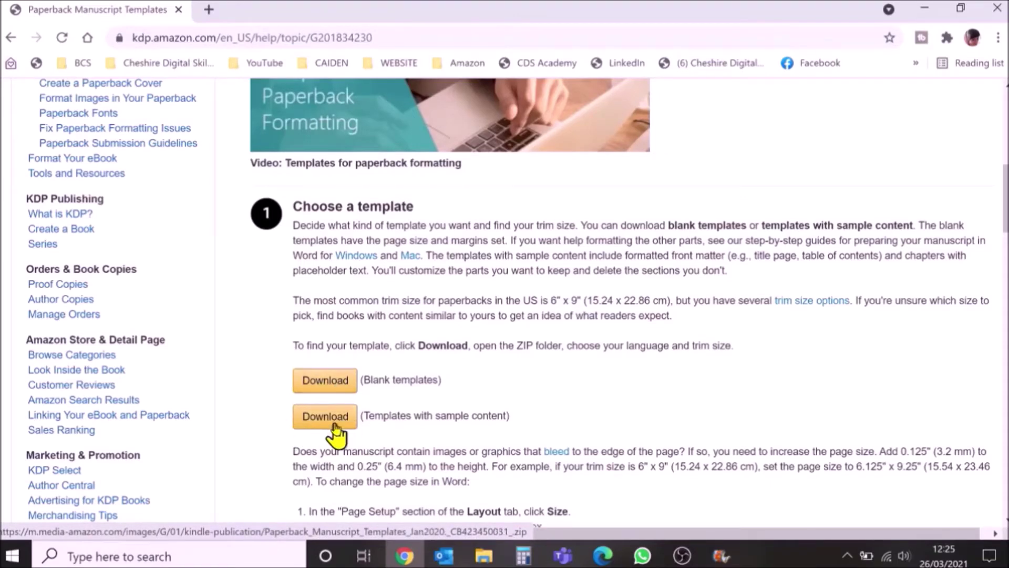
pyautogui.click(335, 386)
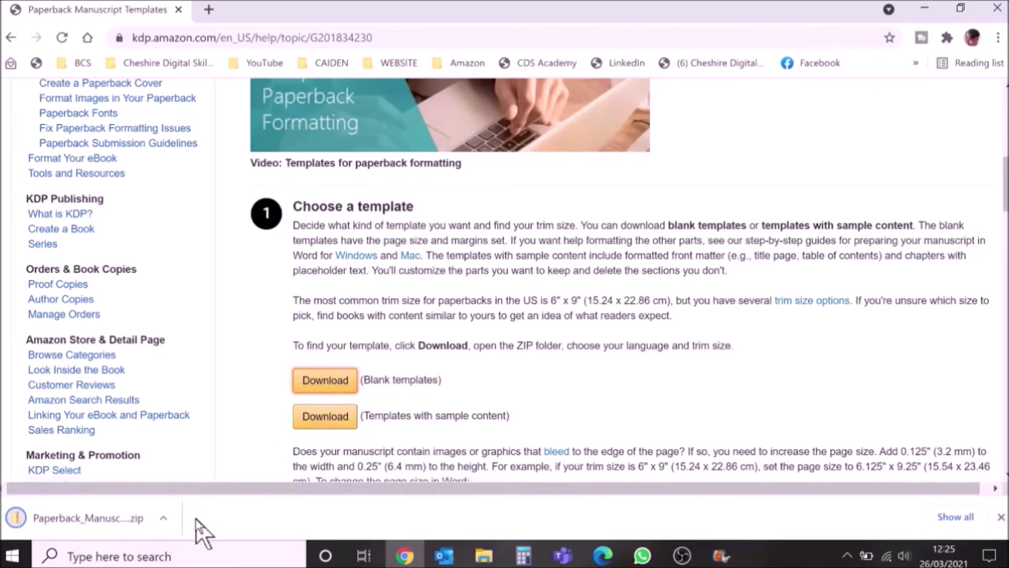
pyautogui.click(165, 517)
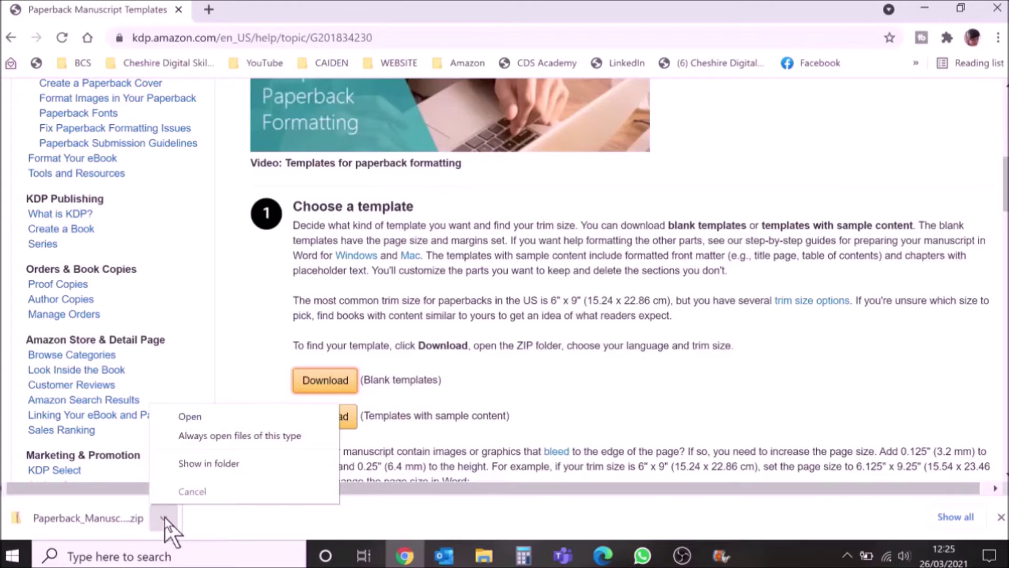
pyautogui.click(194, 412)
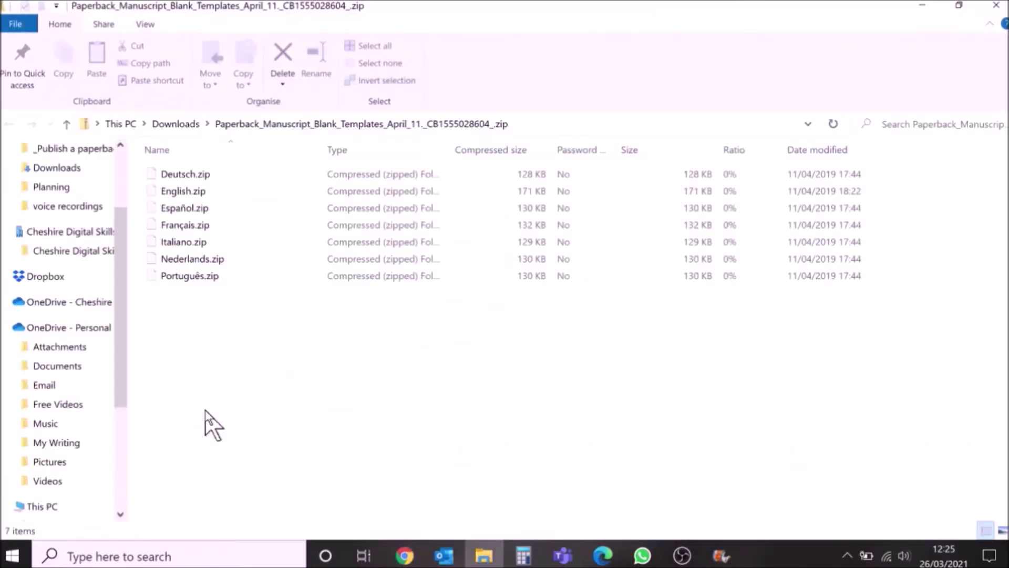
# - Open the 5 x 8 inch (12.7 x 20.32 cm).doc template from English.zip and enable editing in Word
pyautogui.click(188, 193)
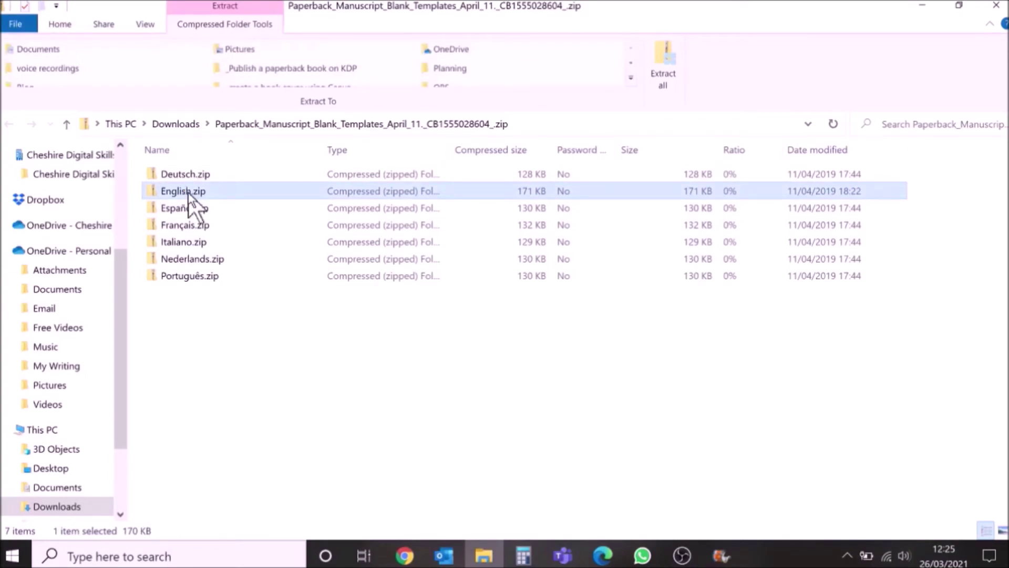
pyautogui.doubleClick(188, 193)
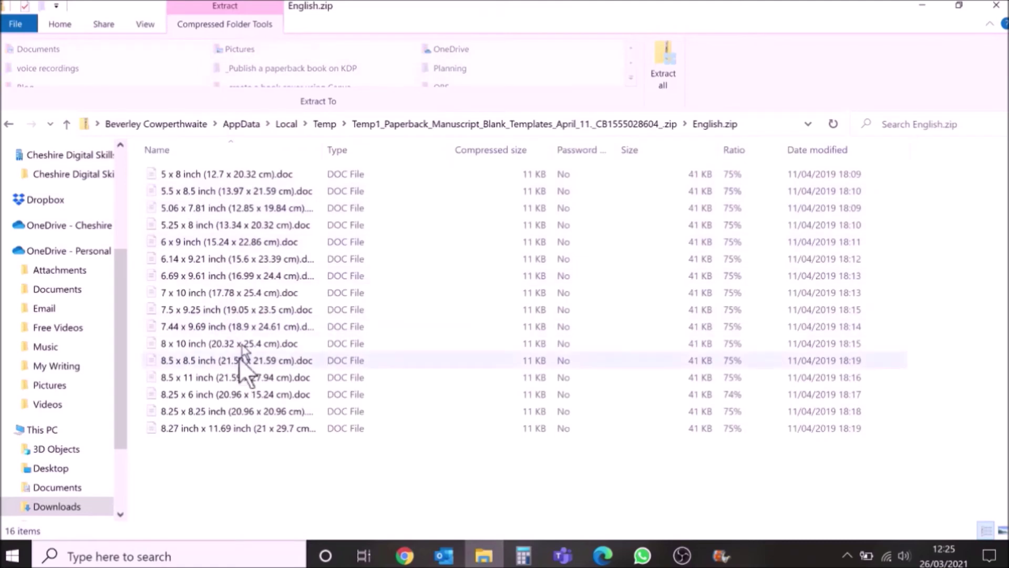
pyautogui.click(203, 176)
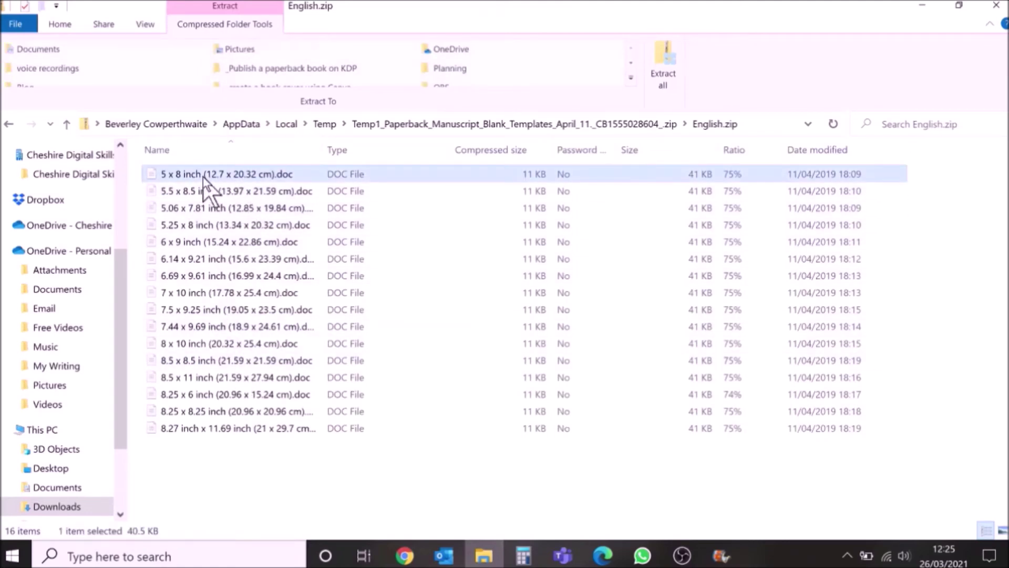
pyautogui.doubleClick(203, 175)
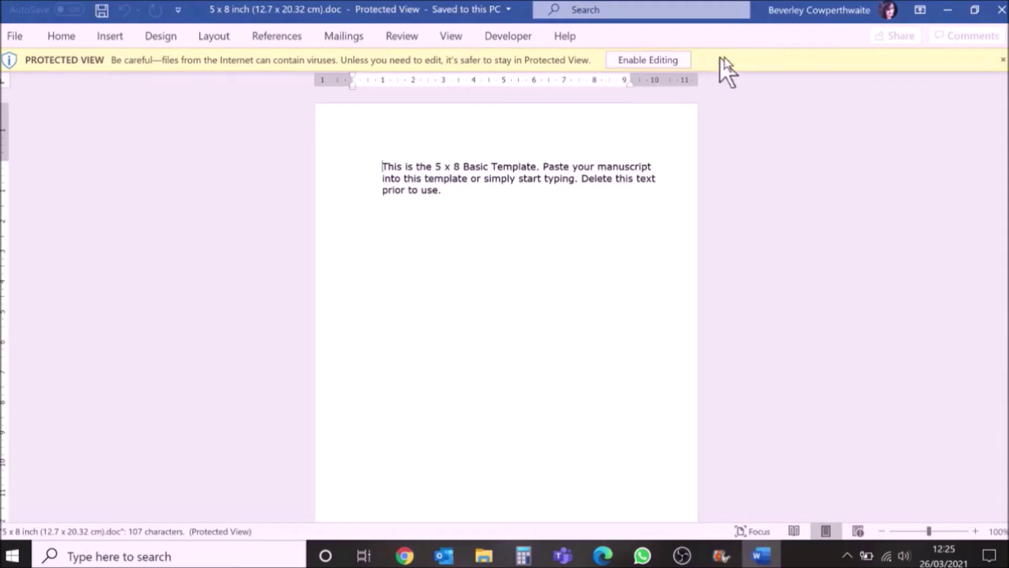
pyautogui.click(648, 60)
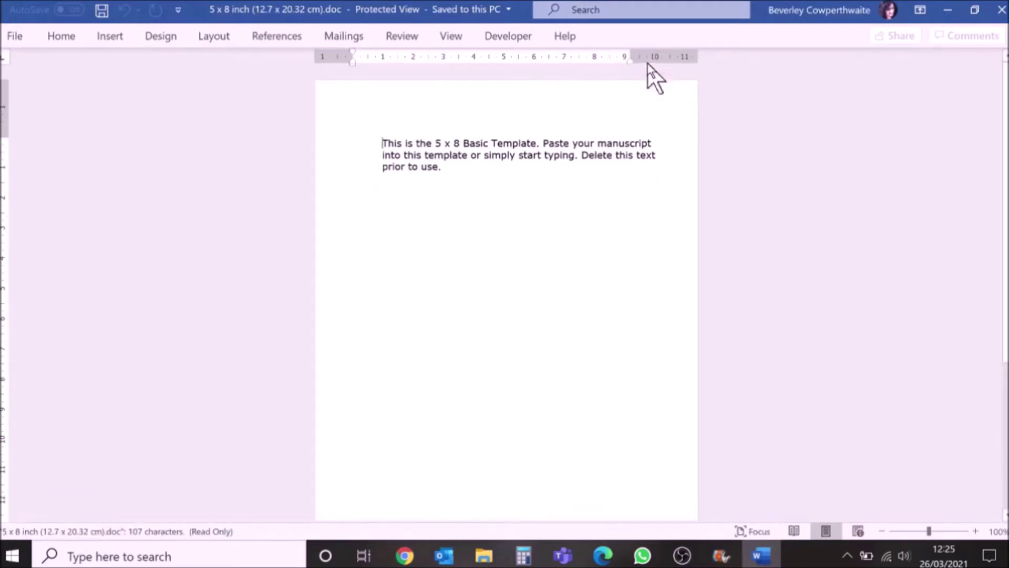
# - Change Word's display measurement units to Inches in the advanced options
pyautogui.click(214, 36)
pyautogui.click(14, 35)
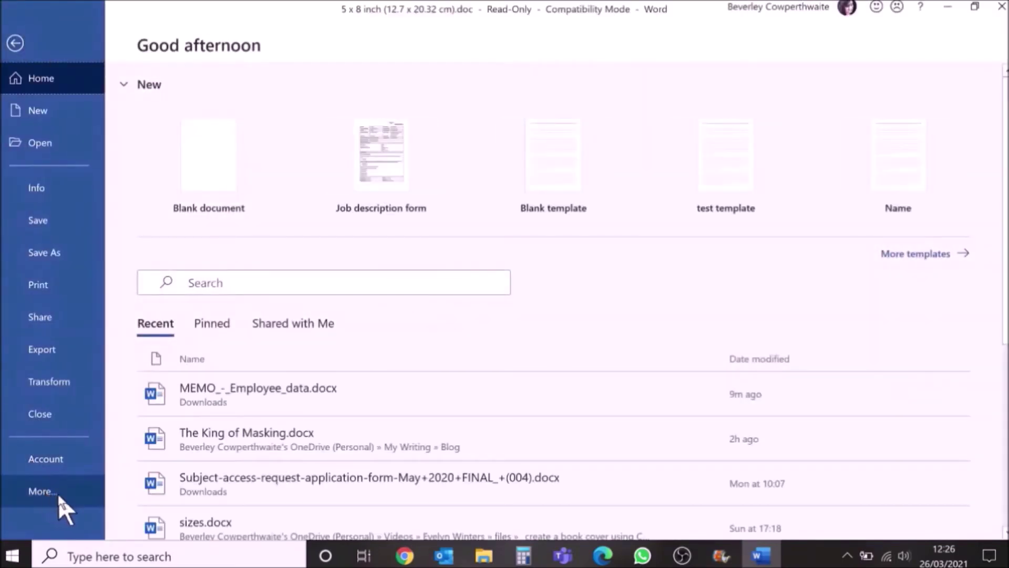
pyautogui.click(37, 494)
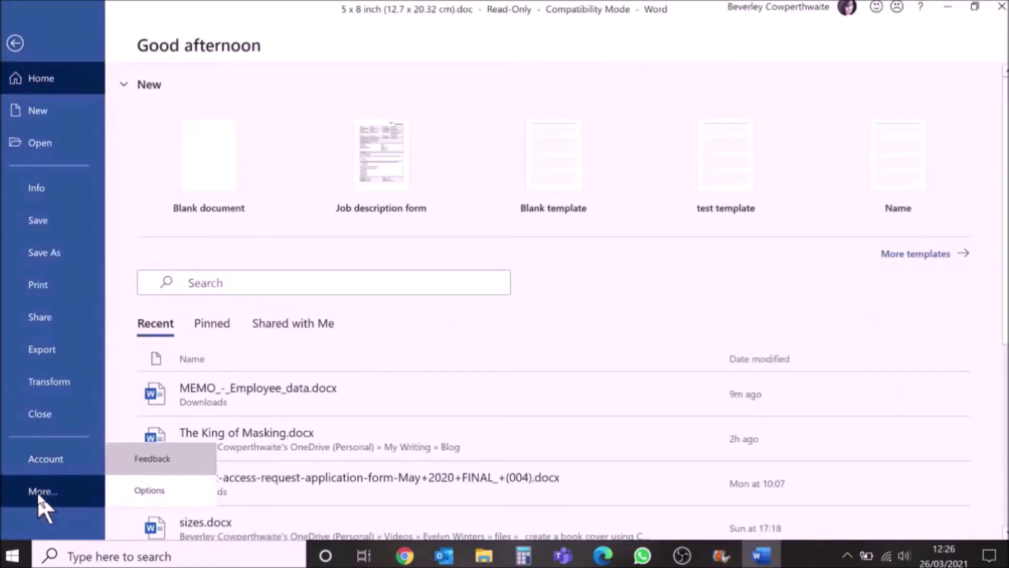
pyautogui.click(150, 489)
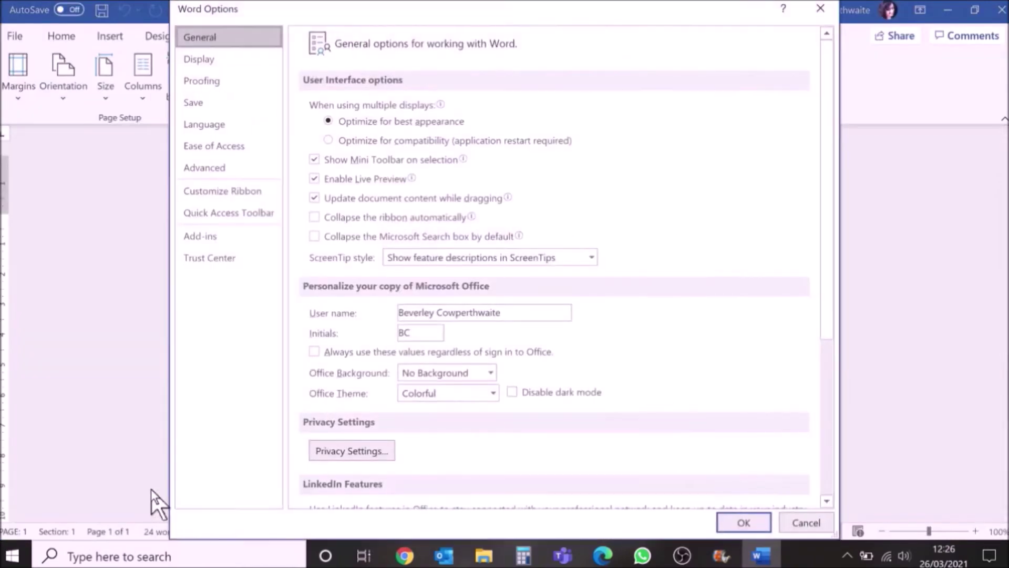
pyautogui.click(208, 168)
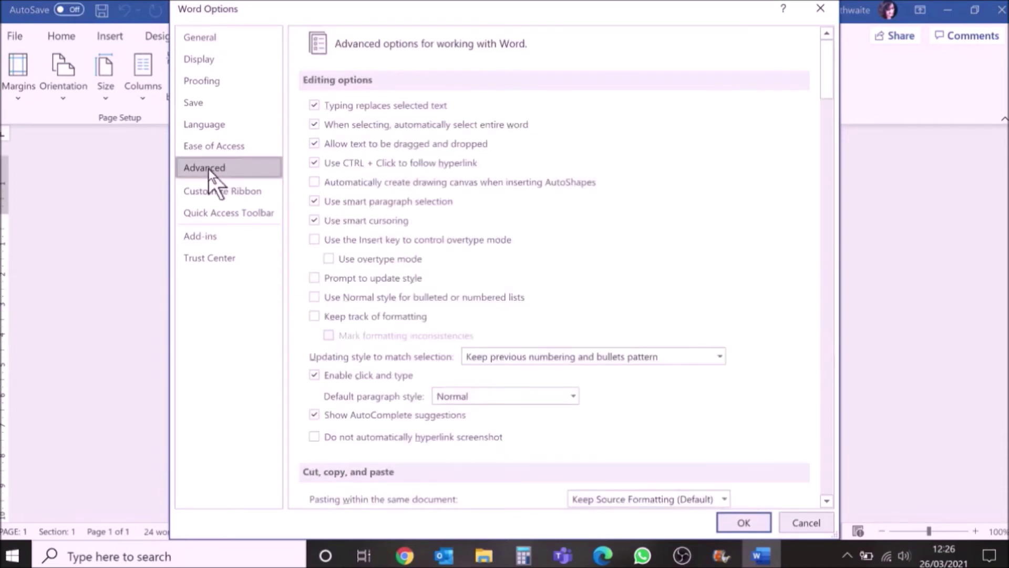
pyautogui.scroll(-5, 656, 267)
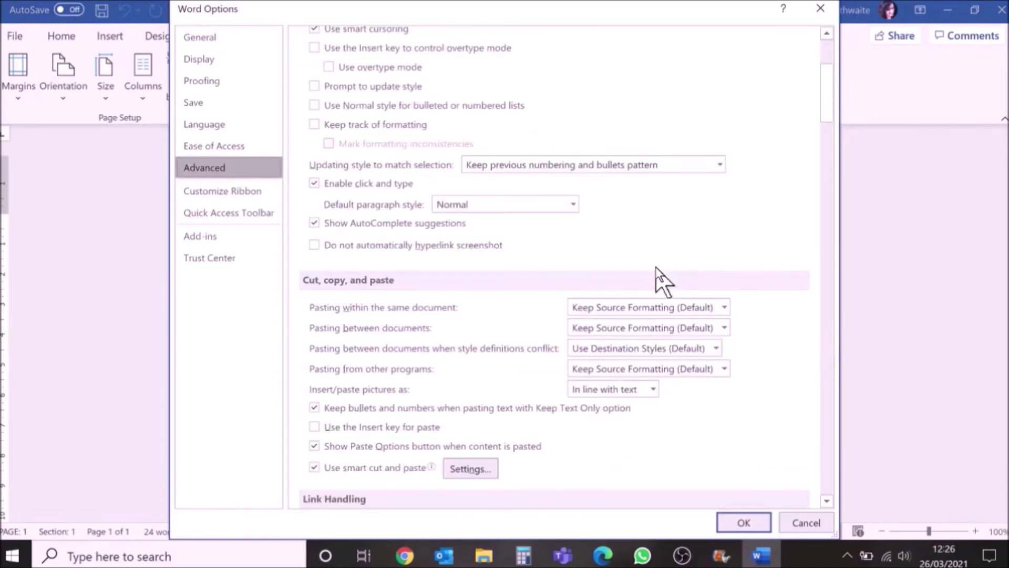
pyautogui.scroll(-8, 657, 267)
pyautogui.scroll(-4, 656, 267)
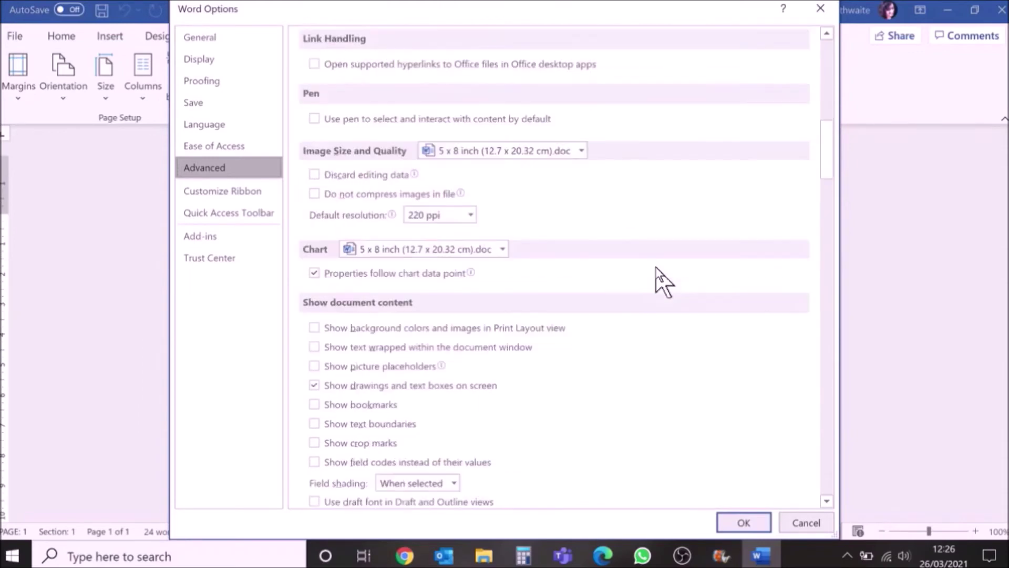
pyautogui.scroll(-10, 656, 267)
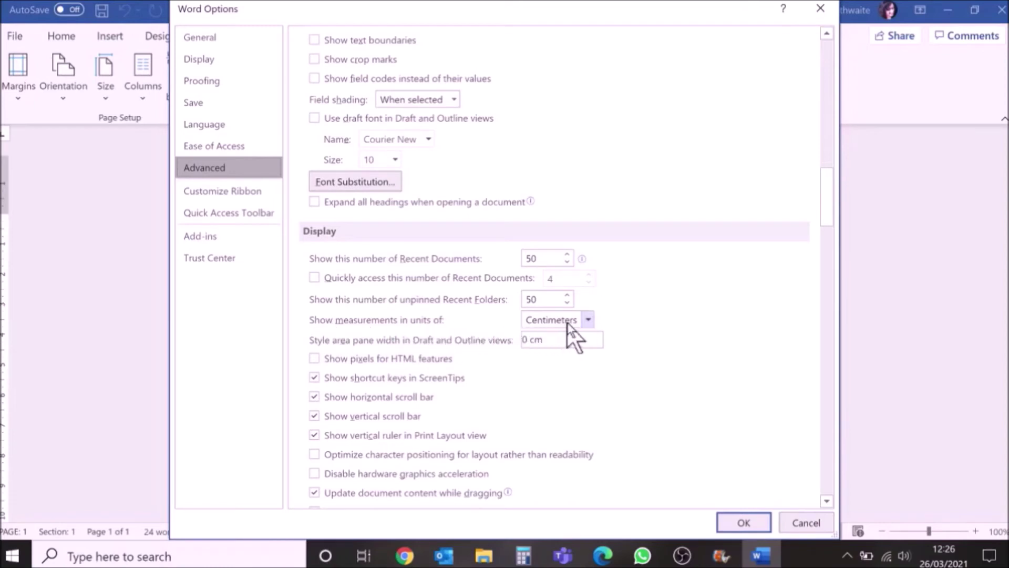
pyautogui.click(588, 320)
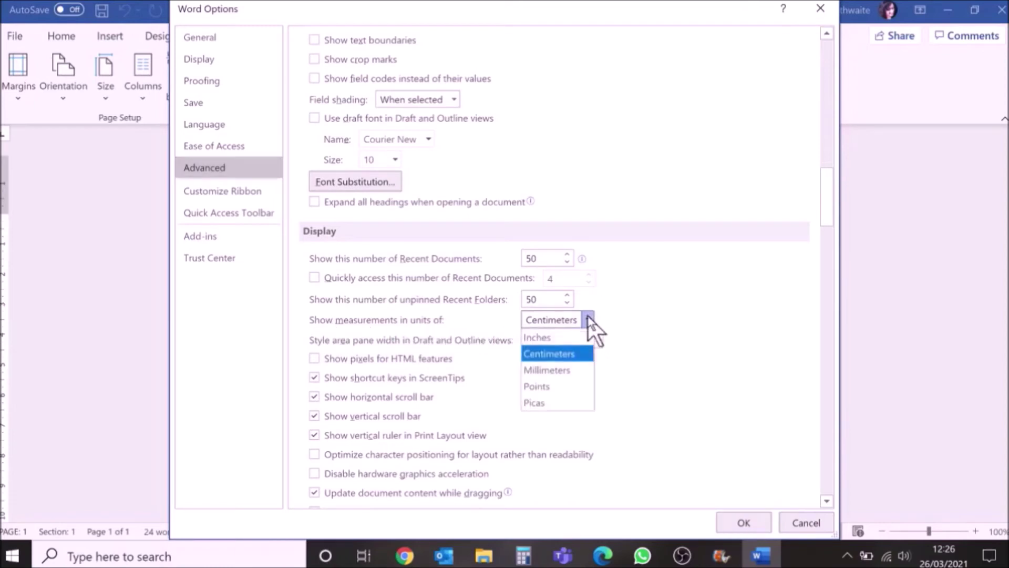
pyautogui.click(542, 337)
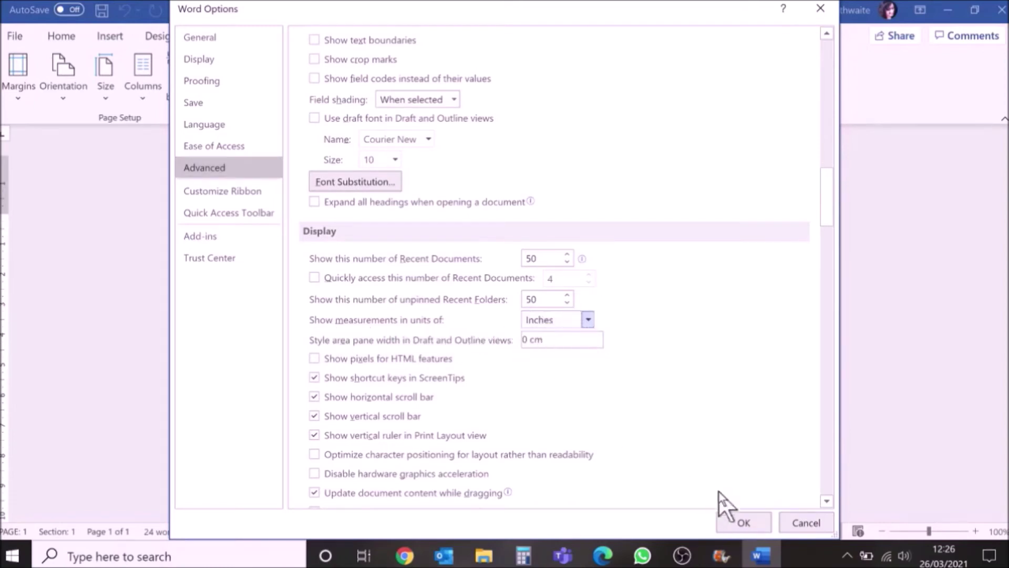
pyautogui.click(739, 522)
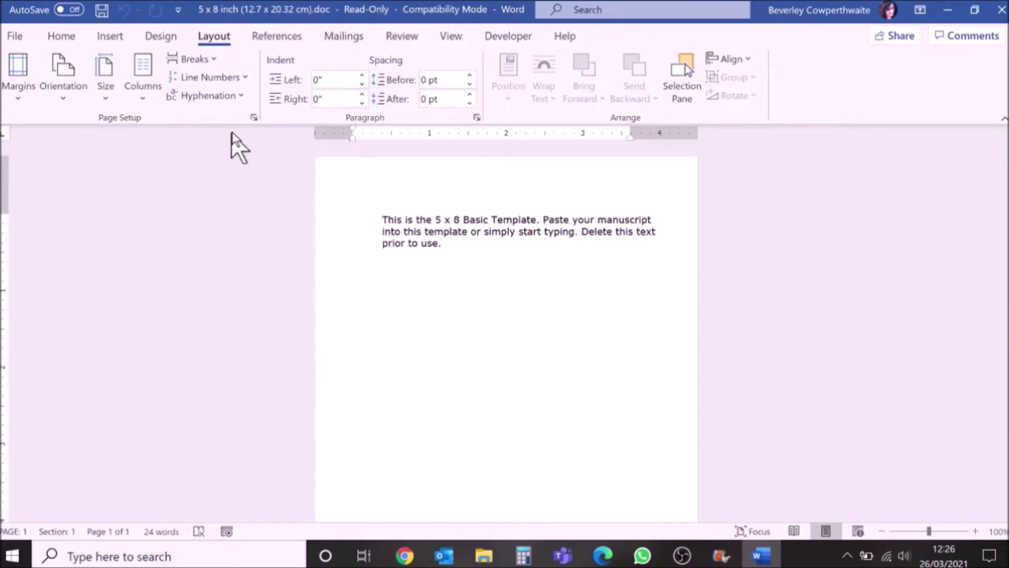
# - Set the template's custom paper size to 4.25 inches wide and 7 inches high for the whole document
pyautogui.click(254, 119)
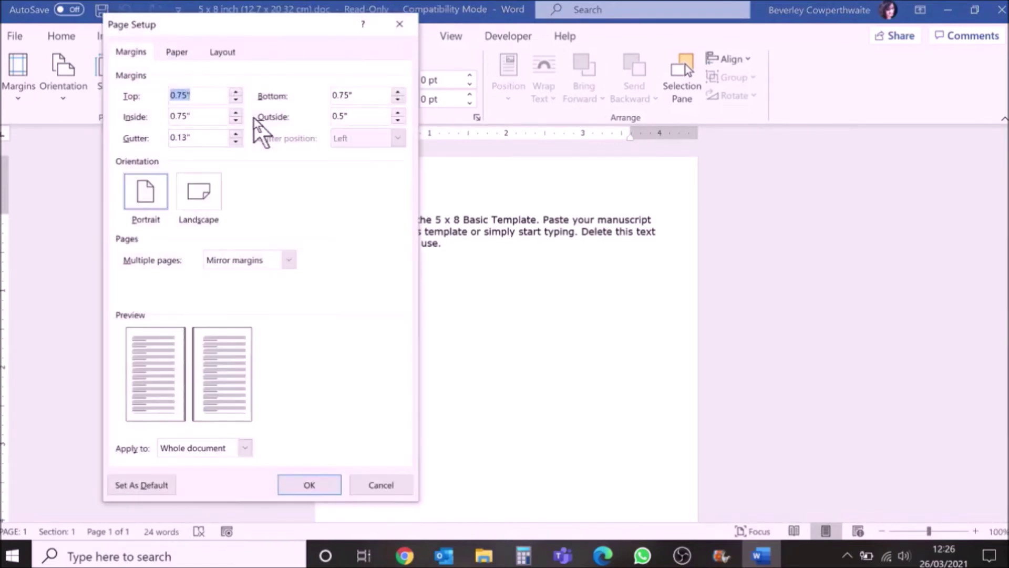
pyautogui.click(177, 53)
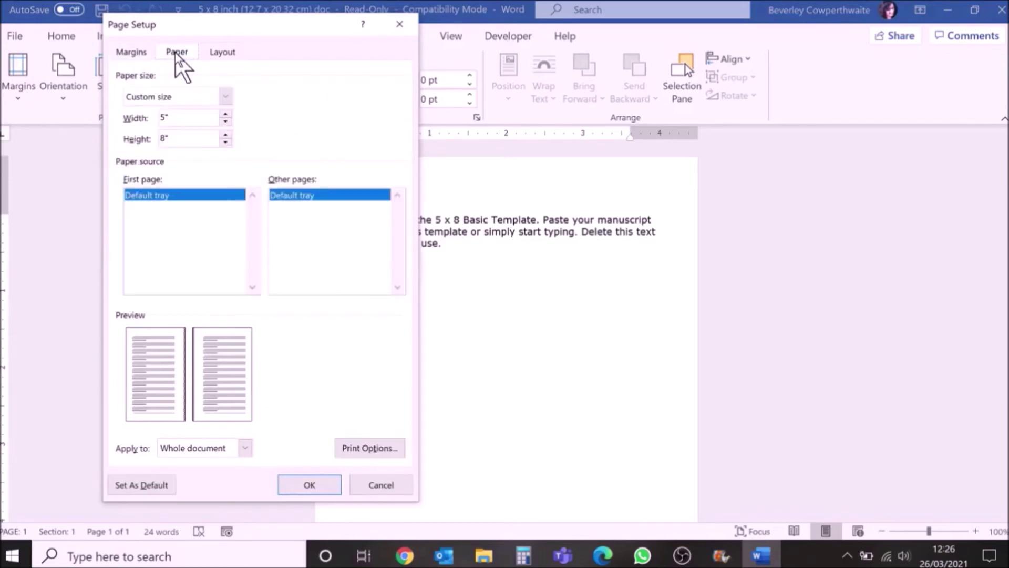
pyautogui.moveTo(185, 116); pyautogui.dragTo(136, 112)
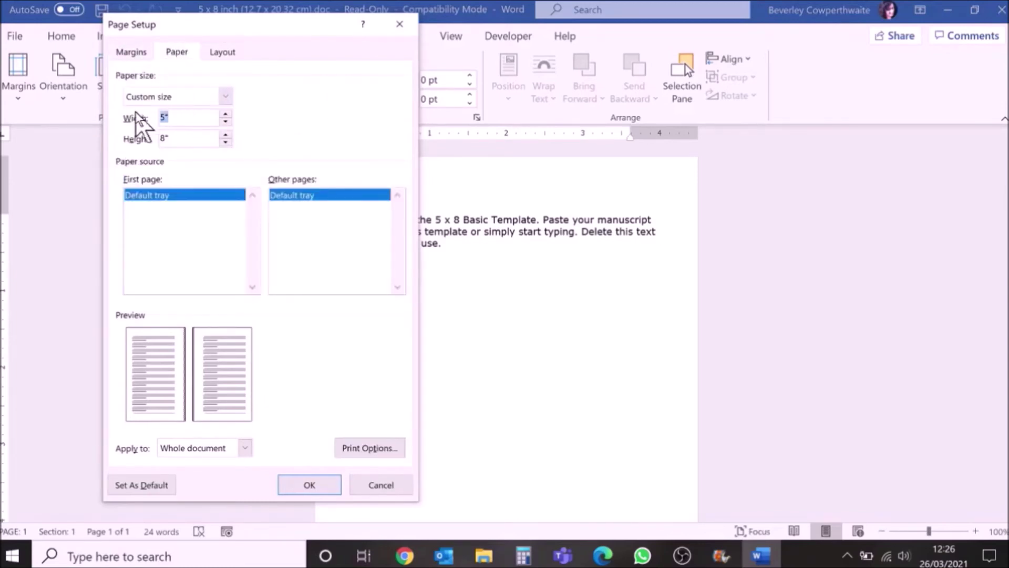
pyautogui.write('4.25')
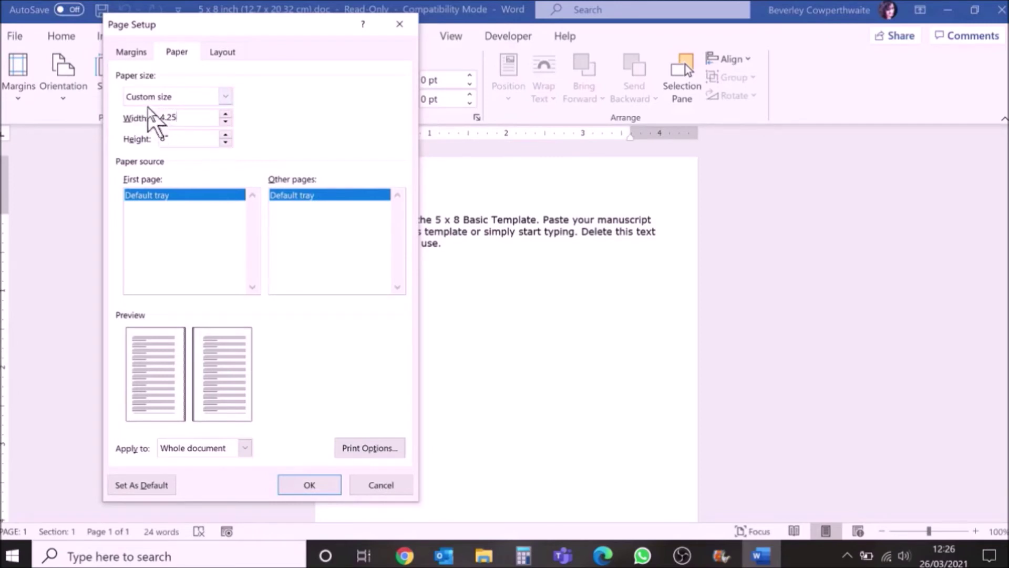
pyautogui.moveTo(180, 137); pyautogui.dragTo(135, 124)
pyautogui.write('7')
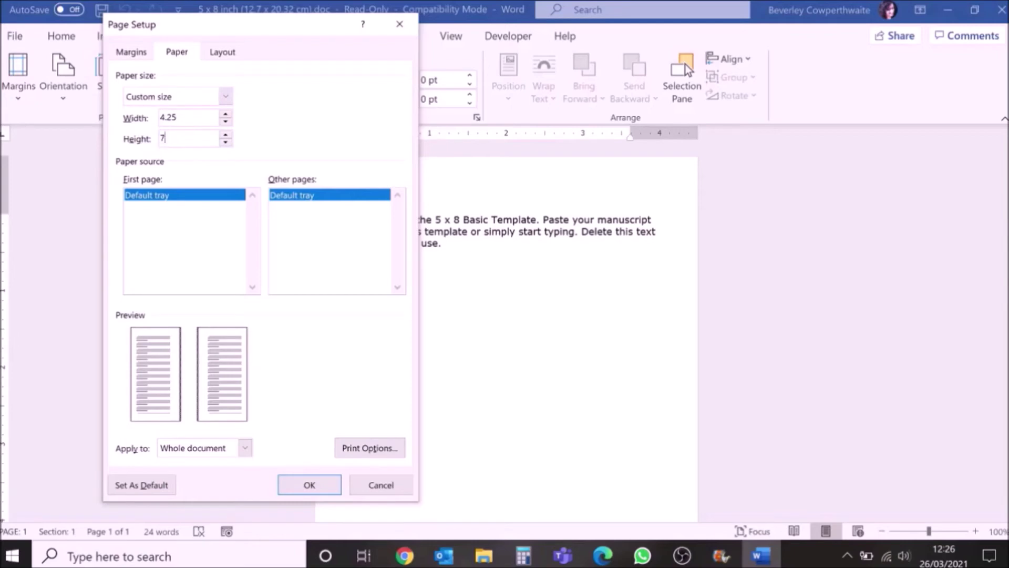
pyautogui.click(333, 487)
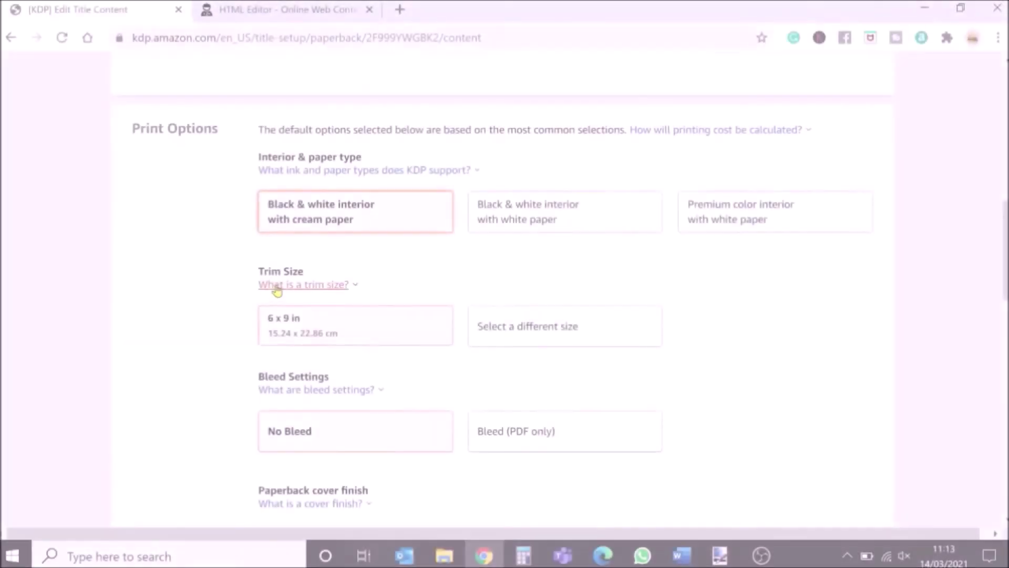
# - Check the trim size explanation in the KDP paperback's Print Options, then open the selection of different trim sizes
pyautogui.click(285, 287)
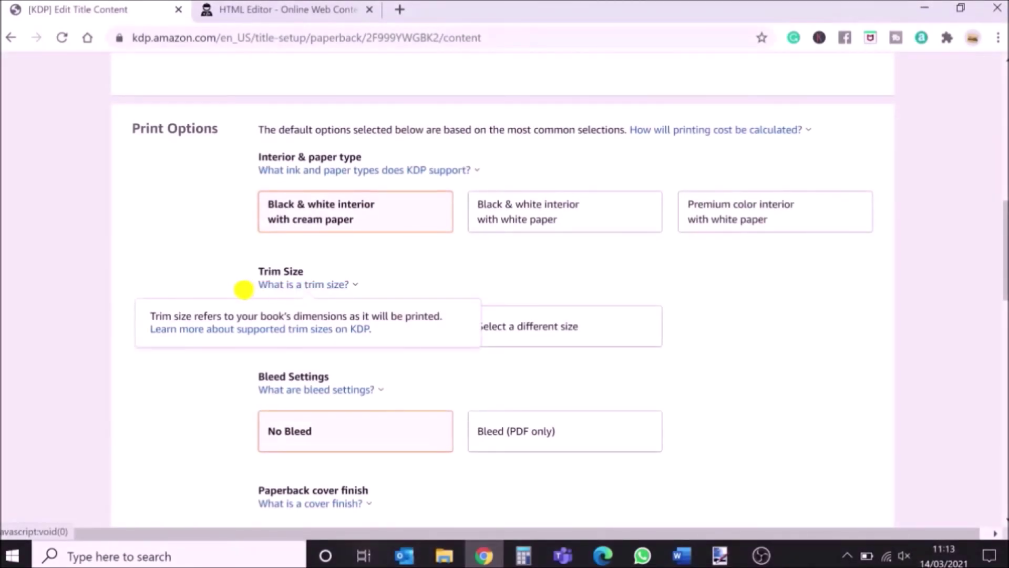
pyautogui.click(188, 284)
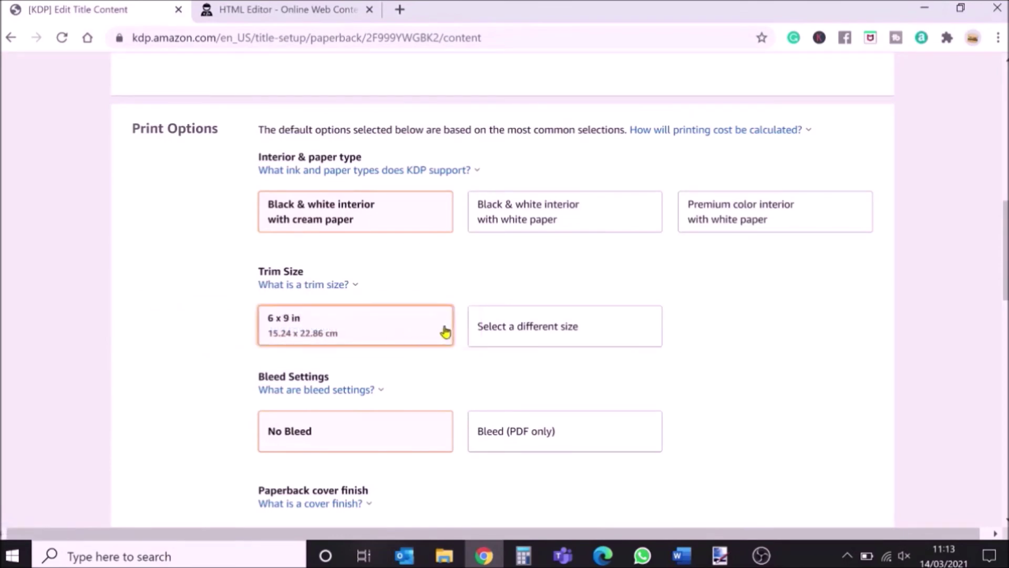
pyautogui.click(537, 336)
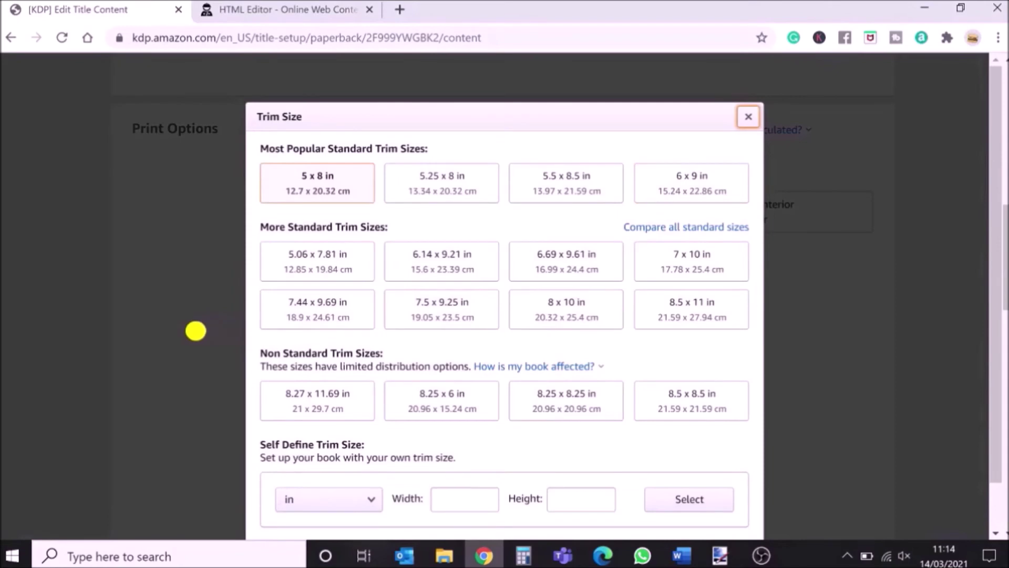
pyautogui.scroll(-1, 204, 331)
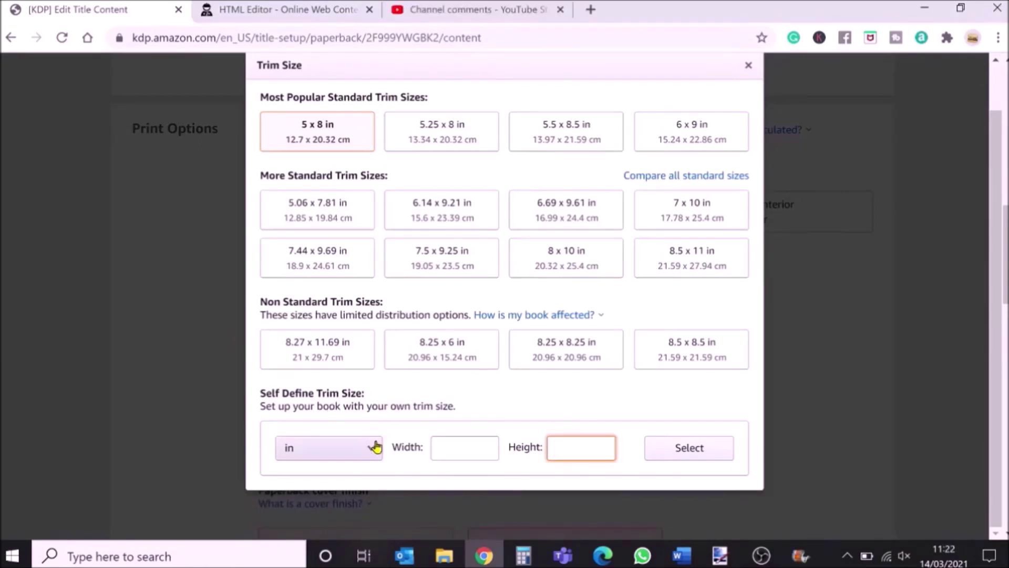
# - Enter a self-defined trim size in inches with a width of 4.25 and a height of 7
pyautogui.click(375, 449)
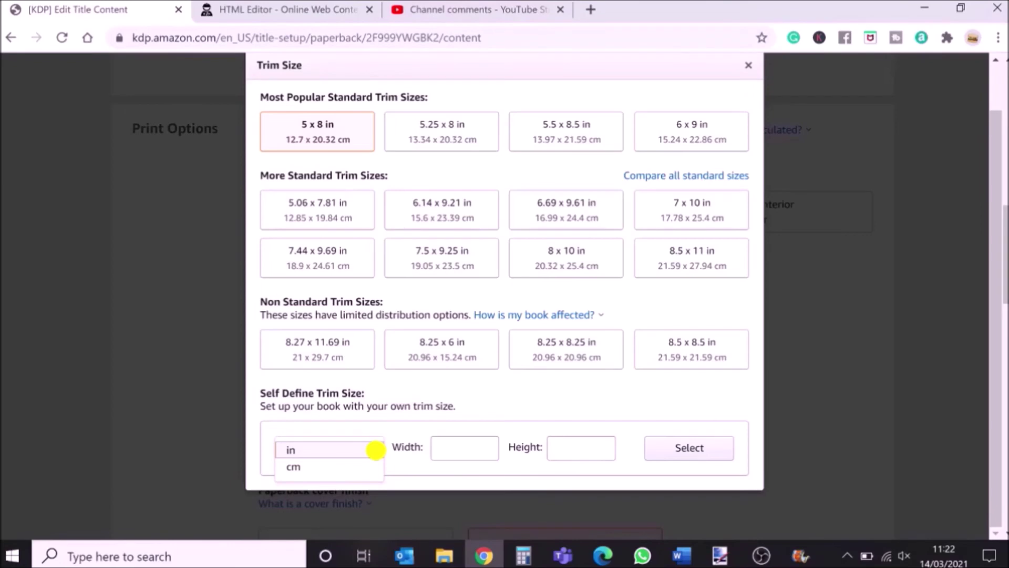
pyautogui.click(458, 445)
pyautogui.write('4')
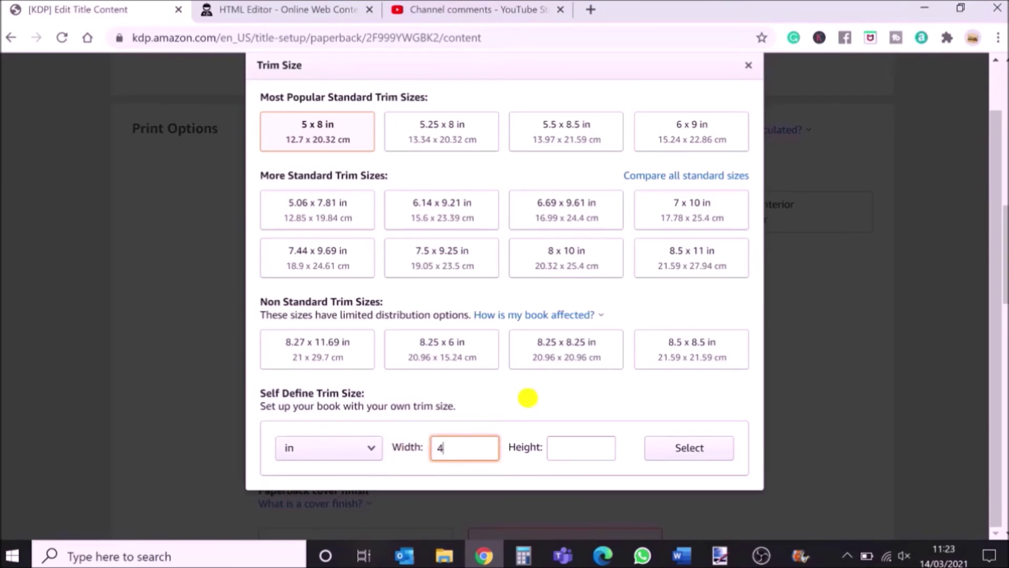
pyautogui.write('.25')
pyautogui.click(579, 437)
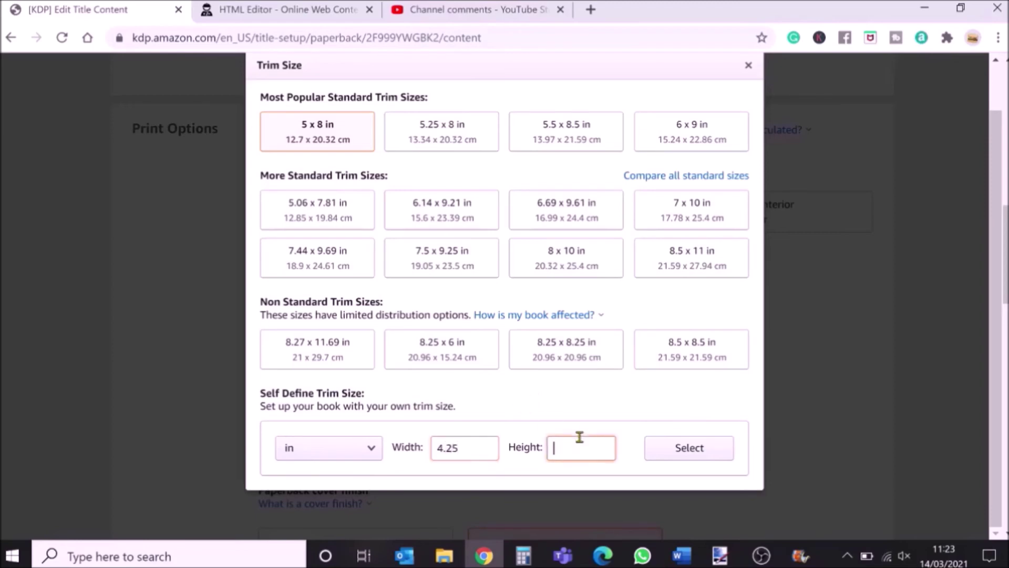
pyautogui.write('7')
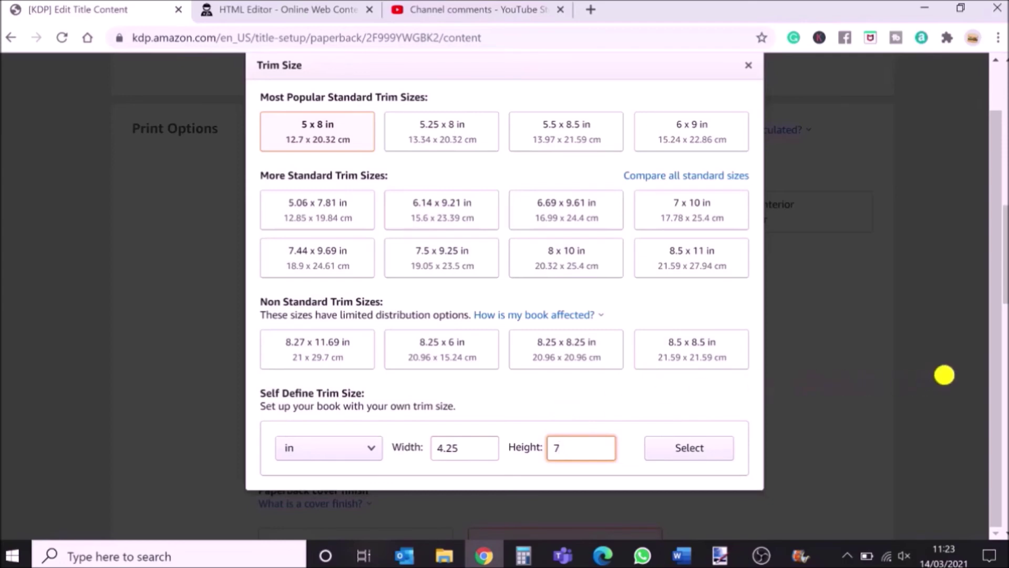